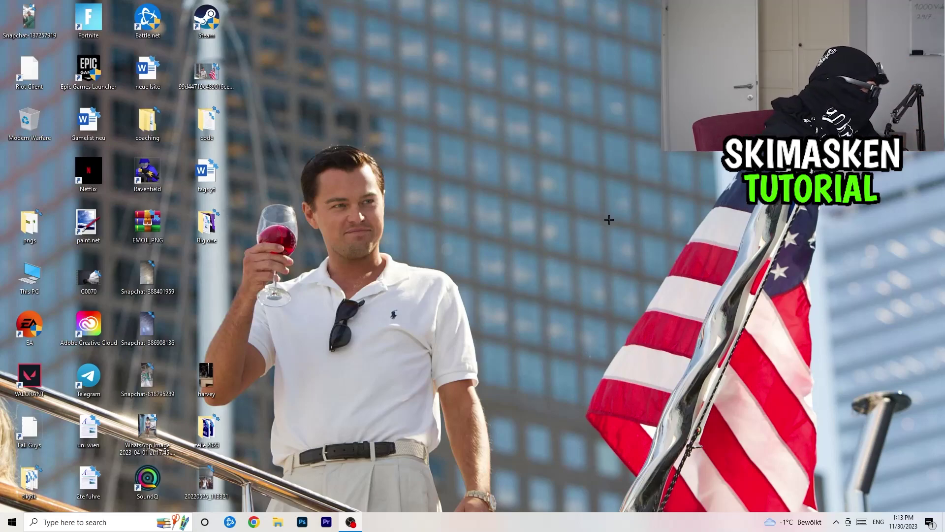
Open the Windows gaming settings and review the Game Bar and Game Mode pages.
{"action": "left_click", "coordinate": [4, 521]}
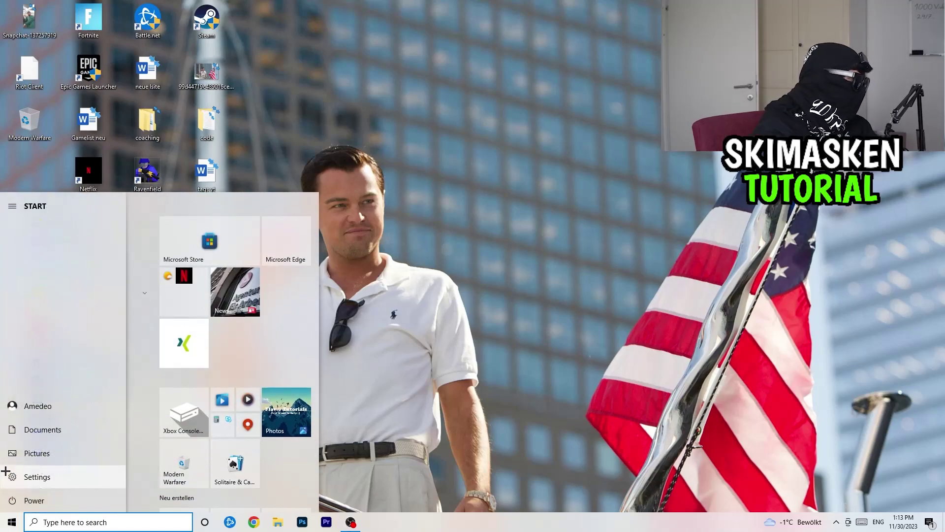
{"action": "left_click", "coordinate": [13, 476]}
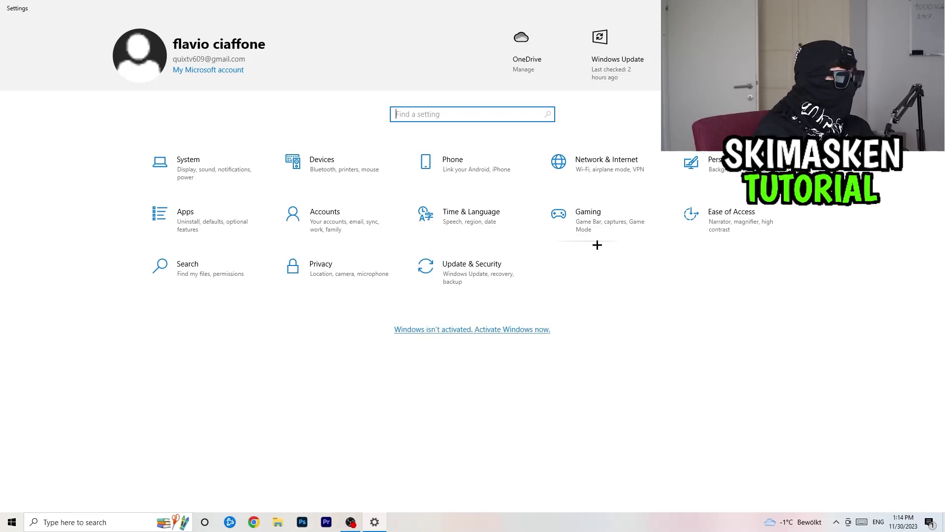
{"action": "left_click", "coordinate": [609, 224]}
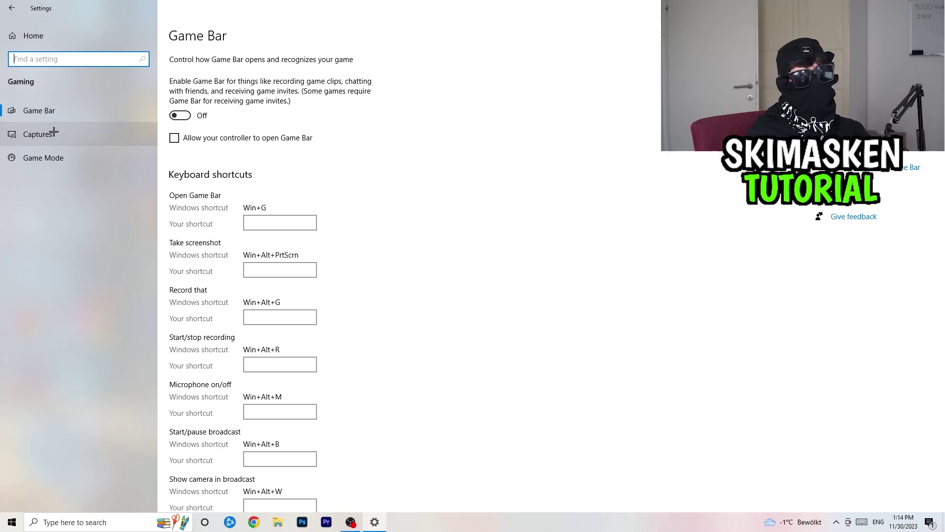
{"action": "left_click", "coordinate": [66, 165]}
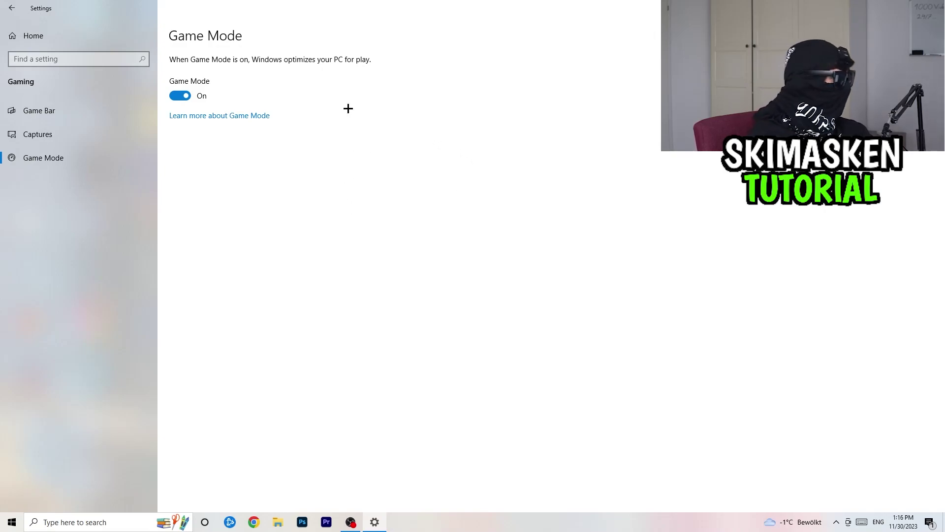
Open the system display settings and check the scaling and display resolution options.
{"action": "left_click", "coordinate": [9, 7]}
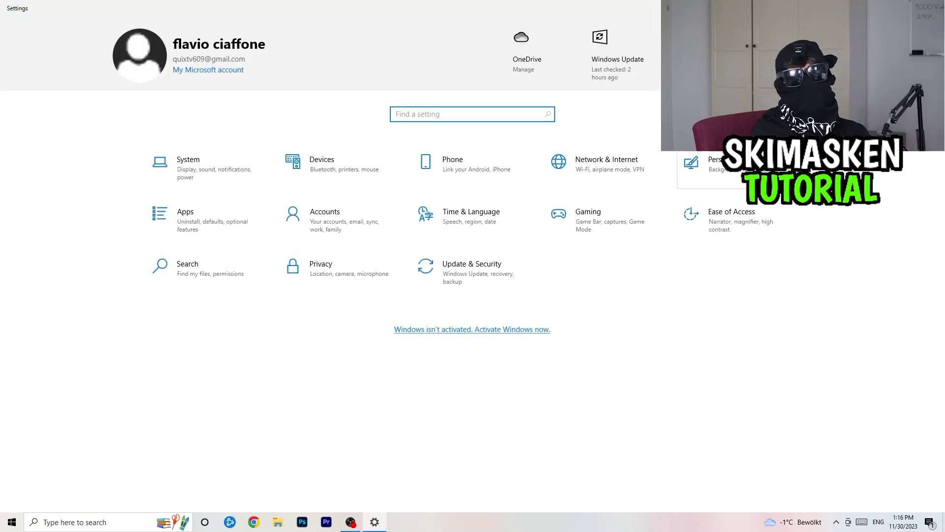
{"action": "left_click", "coordinate": [211, 169]}
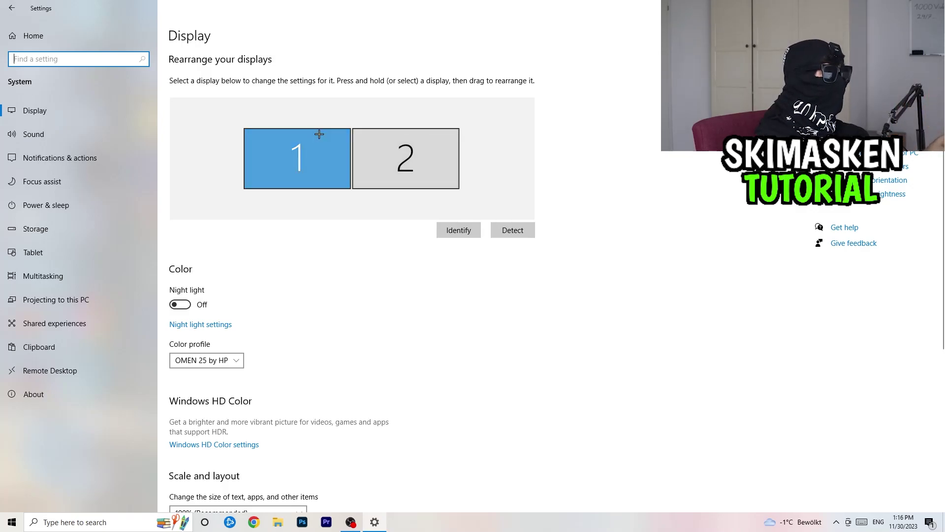
{"action": "scroll", "coordinate": [389, 200], "scroll_direction": "down", "scroll_amount": 5}
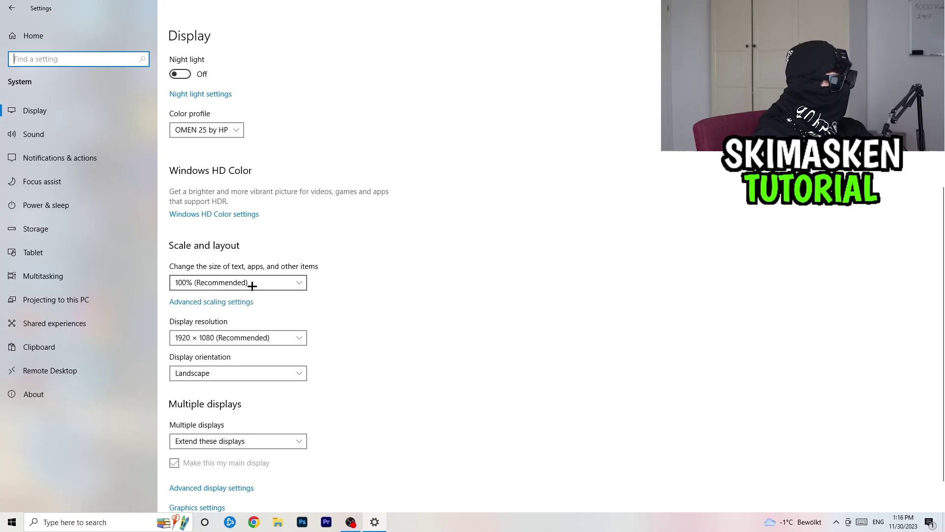
{"action": "left_click", "coordinate": [303, 282]}
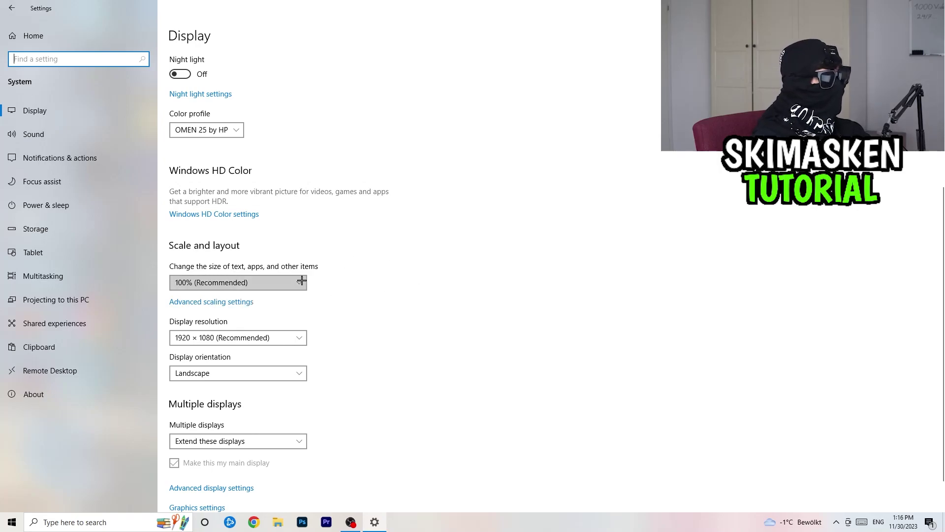
{"action": "left_click", "coordinate": [582, 218]}
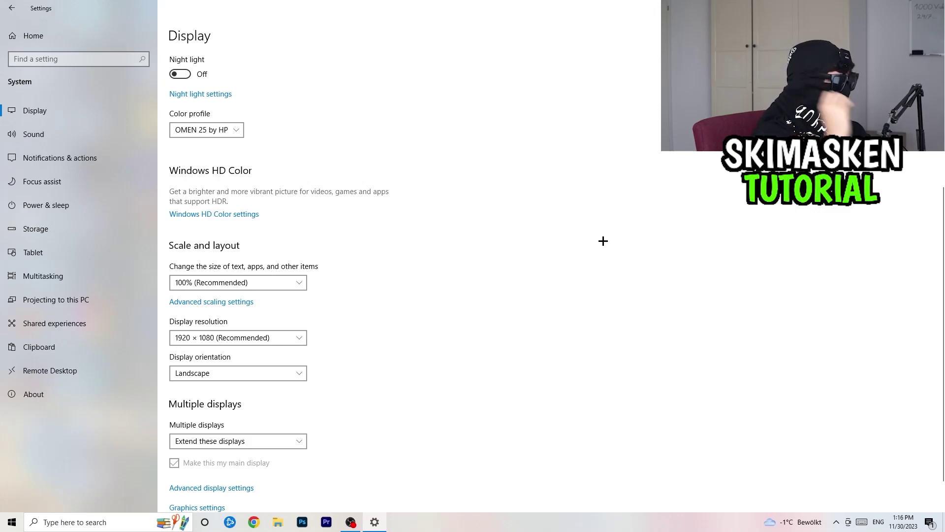
{"action": "scroll", "coordinate": [252, 361], "scroll_direction": "down", "scroll_amount": 1}
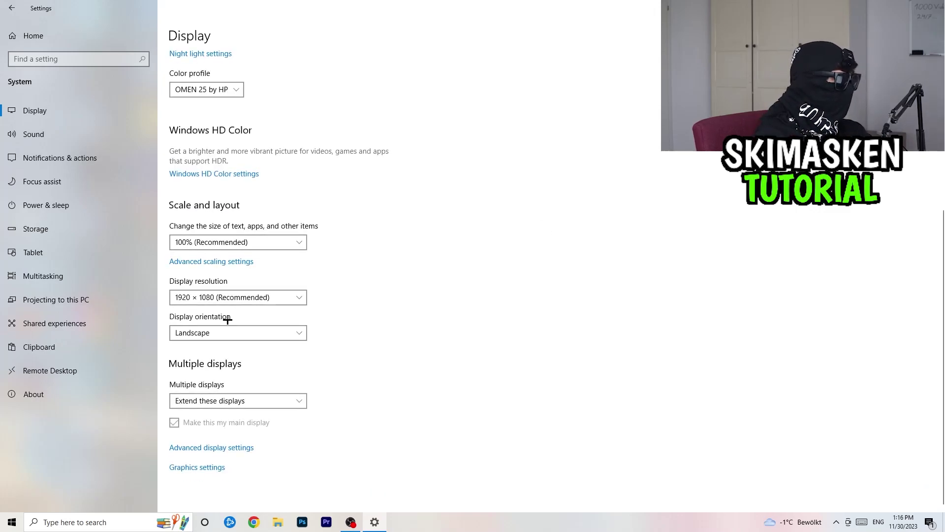
{"action": "left_click", "coordinate": [263, 296]}
{"action": "left_click", "coordinate": [488, 289]}
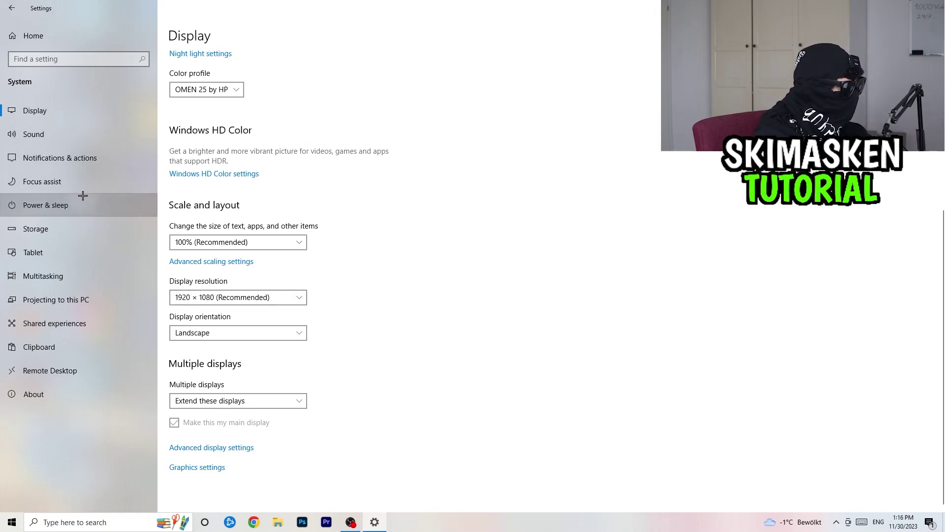
Review the screen and sleep timeouts in the Power & sleep settings and close Settings.
{"action": "left_click", "coordinate": [144, 204]}
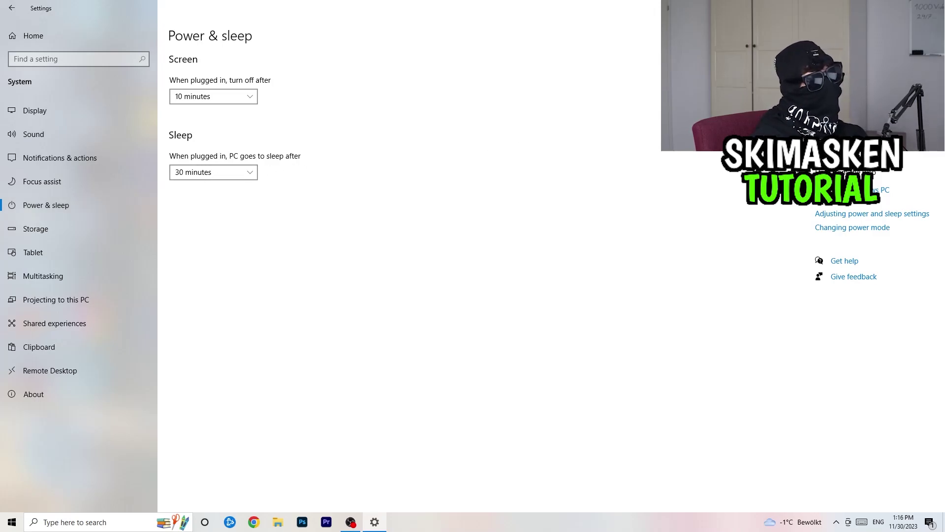
{"action": "left_click", "coordinate": [845, 123]}
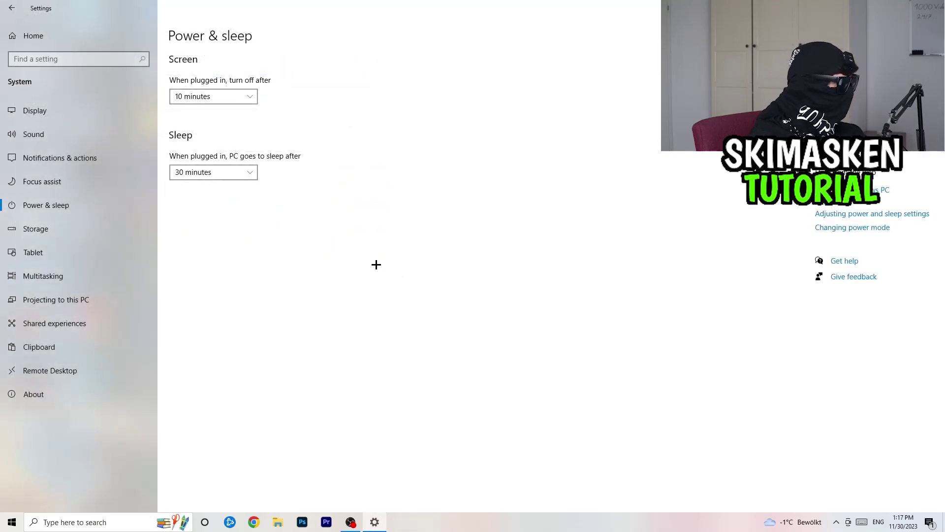
{"action": "left_click", "coordinate": [933, 7]}
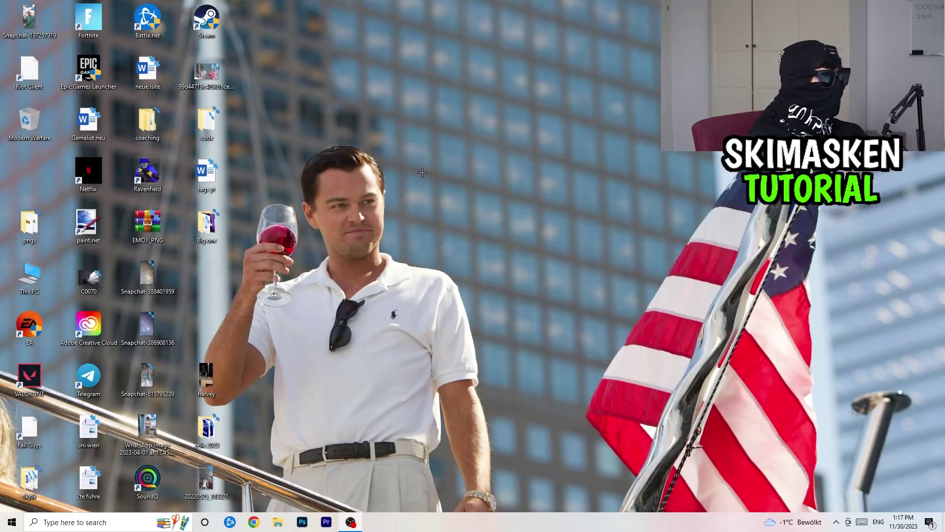
Pull the Steam shortcut out onto the empty desktop area and open its compatibility properties.
{"action": "left_click_drag", "start_coordinate": [207, 20], "coordinate": [434, 158]}
{"action": "left_click", "coordinate": [476, 108]}
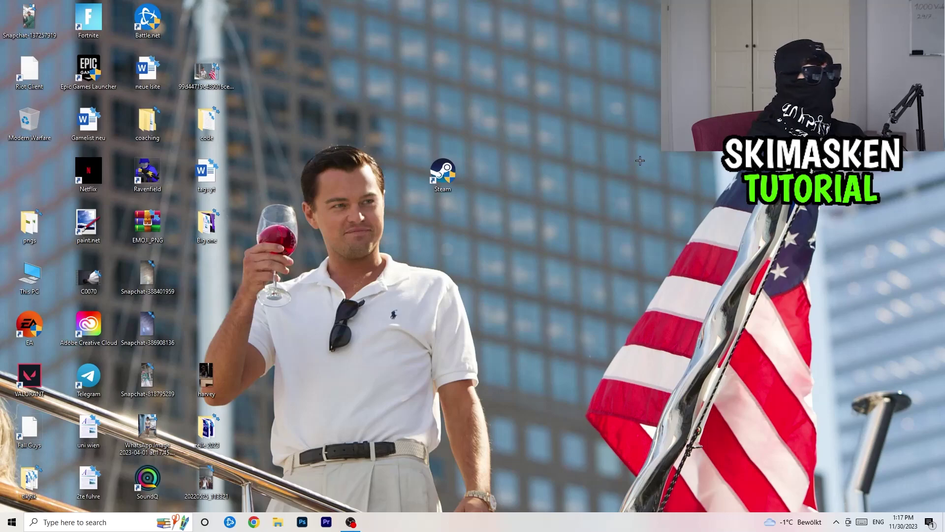
{"action": "right_click", "coordinate": [446, 167]}
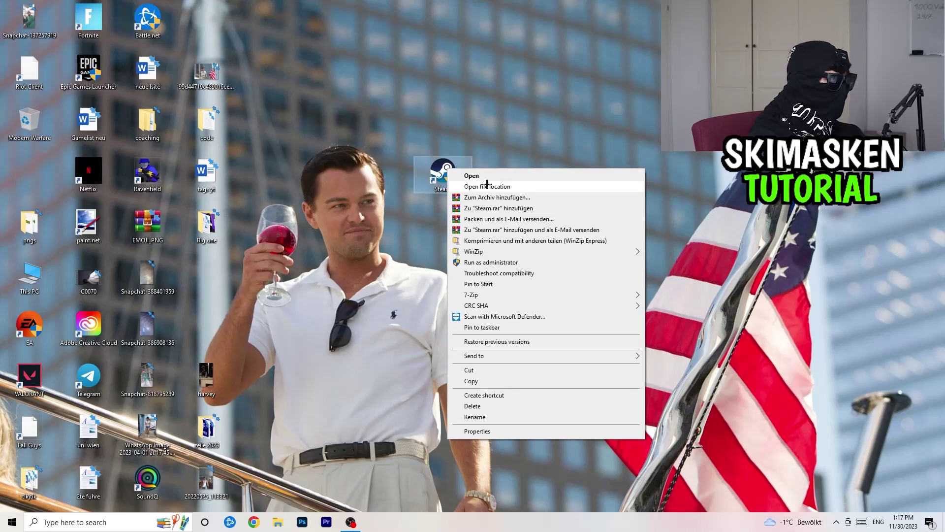
{"action": "left_click", "coordinate": [477, 431]}
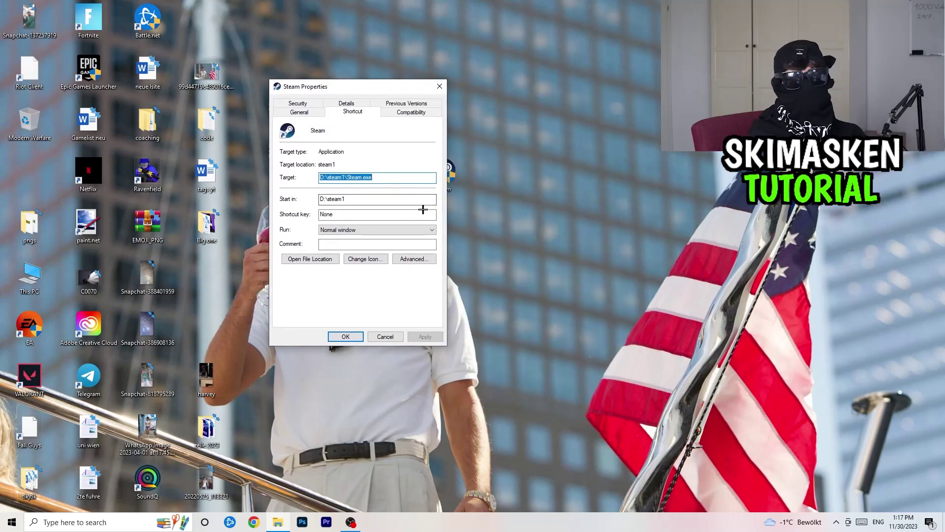
{"action": "left_click", "coordinate": [411, 112]}
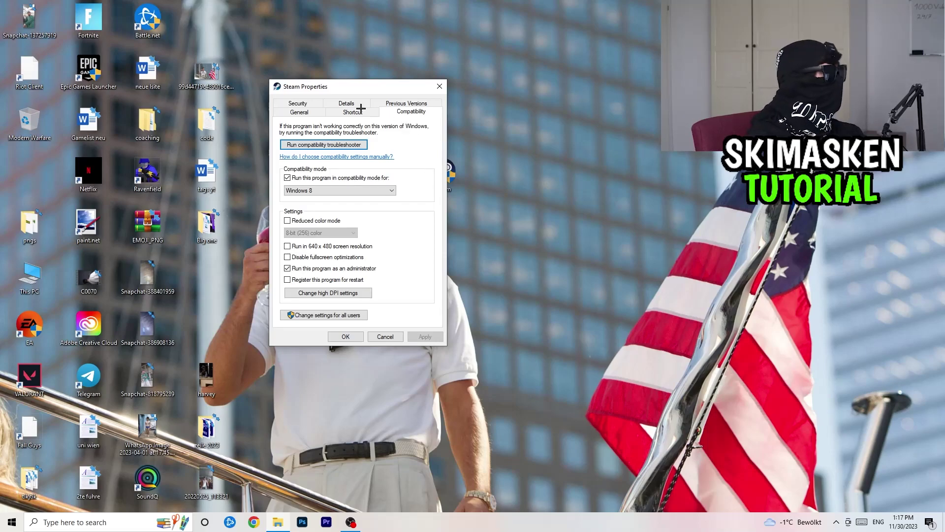
Check the available compatibility modes for Steam, keep Windows 8, and accept the properties.
{"action": "left_click", "coordinate": [287, 177]}
{"action": "left_click", "coordinate": [320, 190]}
{"action": "left_click", "coordinate": [429, 215]}
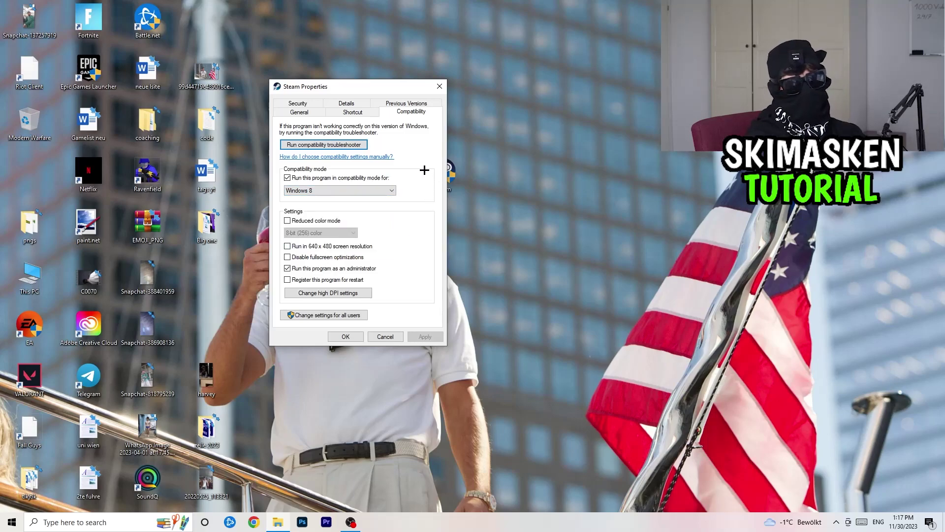
{"action": "left_click", "coordinate": [392, 191]}
{"action": "left_click", "coordinate": [427, 170]}
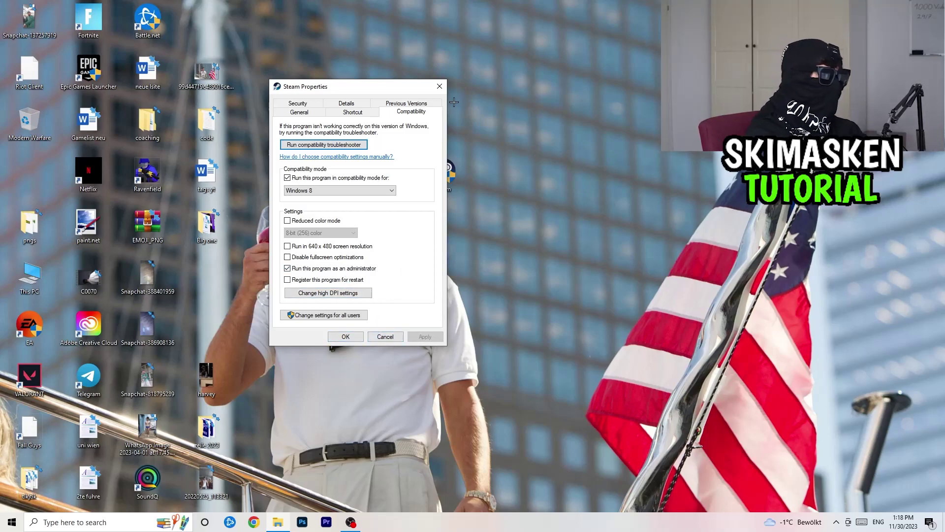
{"action": "left_click", "coordinate": [344, 337]}
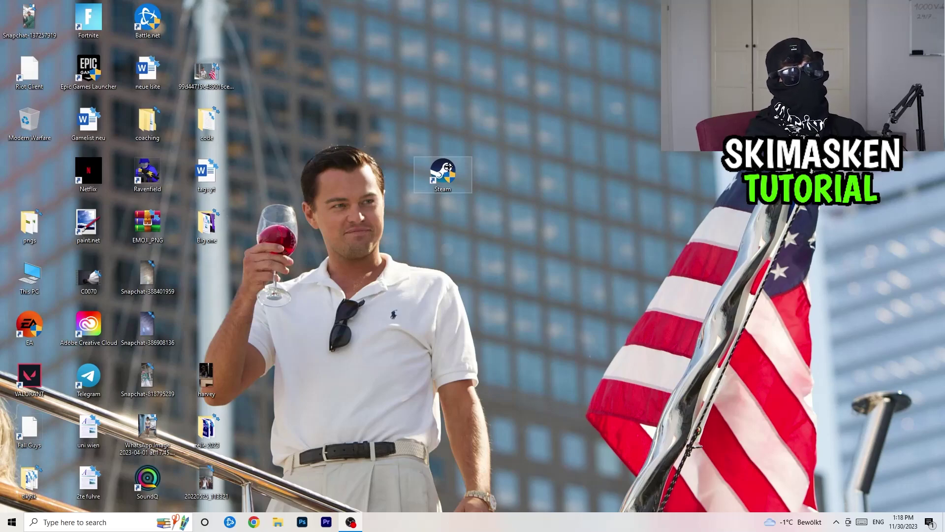
{"action": "left_click_drag", "start_coordinate": [448, 166], "coordinate": [507, 167]}
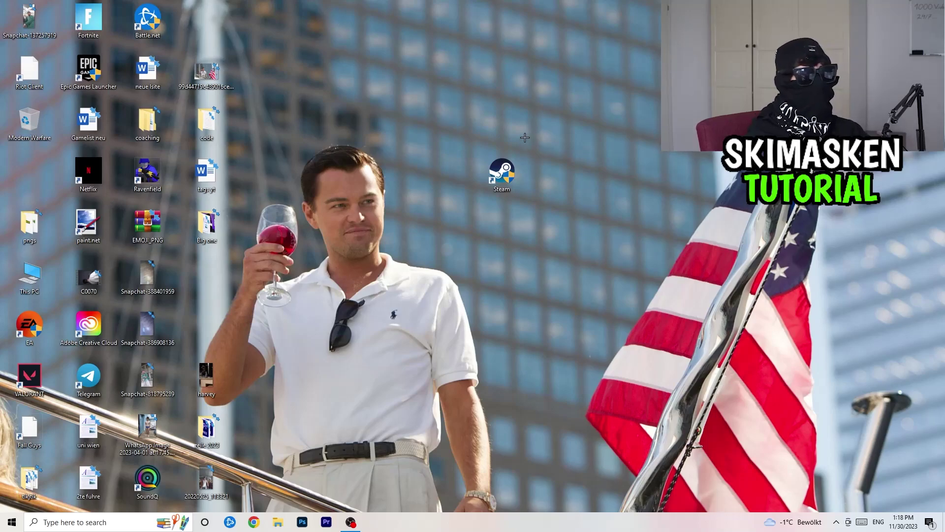
{"action": "left_click_drag", "start_coordinate": [514, 183], "coordinate": [399, 184]}
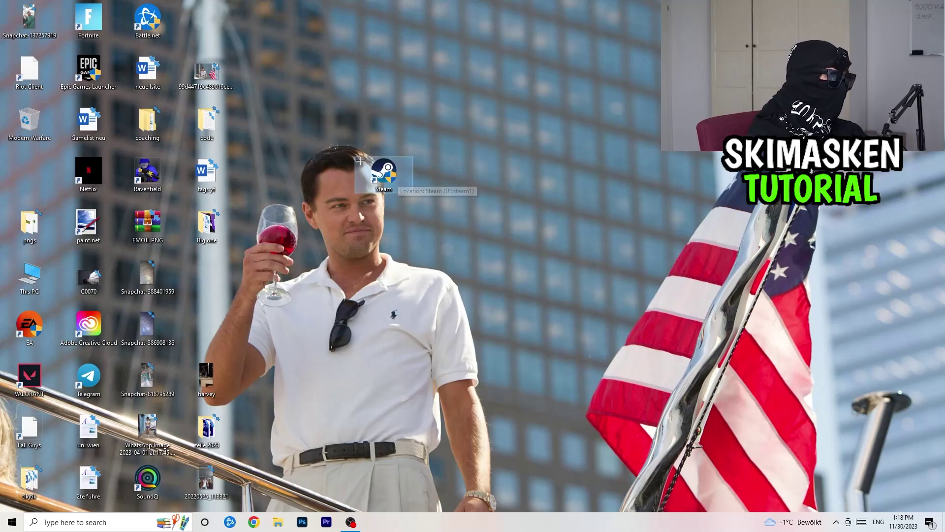
Reopen the Steam shortcut's properties, review its compatibility settings once more, and close them.
{"action": "right_click", "coordinate": [383, 174]}
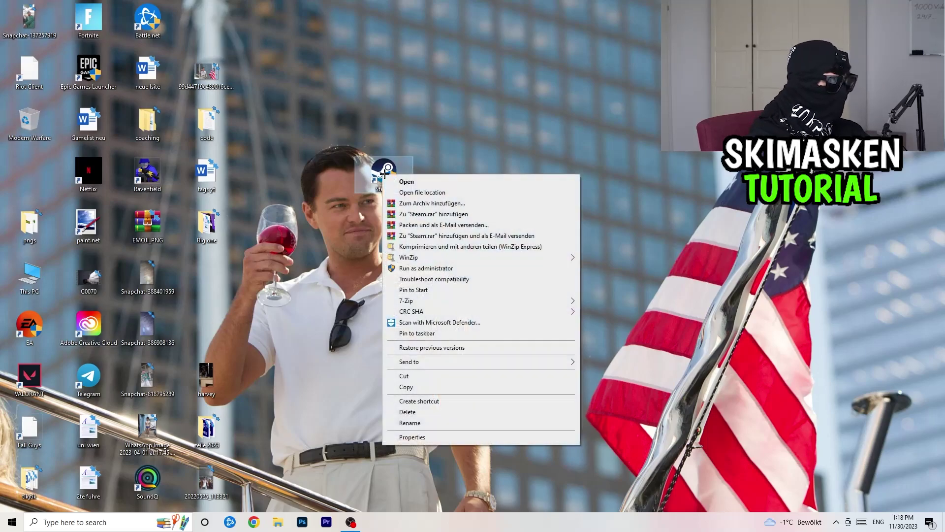
{"action": "left_click", "coordinate": [416, 437]}
{"action": "left_click", "coordinate": [555, 182]}
{"action": "right_click", "coordinate": [374, 173]}
{"action": "left_click", "coordinate": [408, 433]}
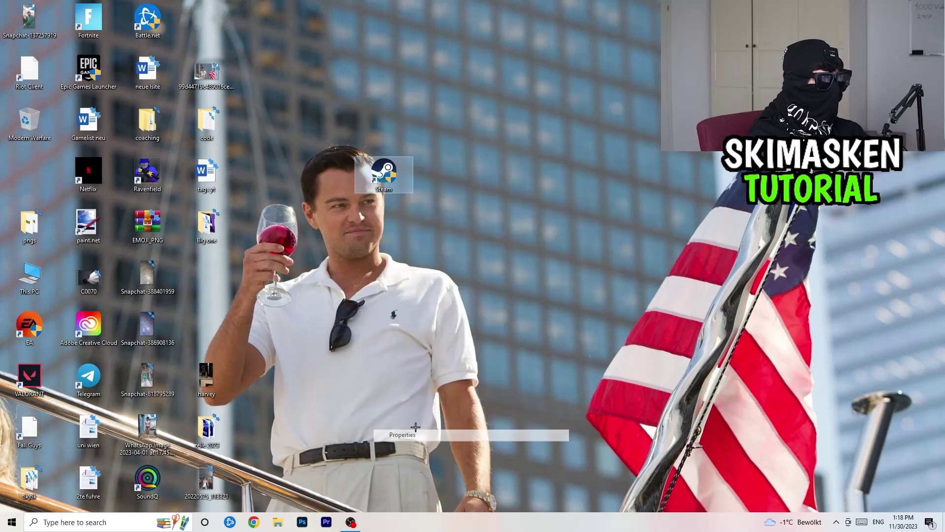
{"action": "left_click", "coordinate": [503, 204]}
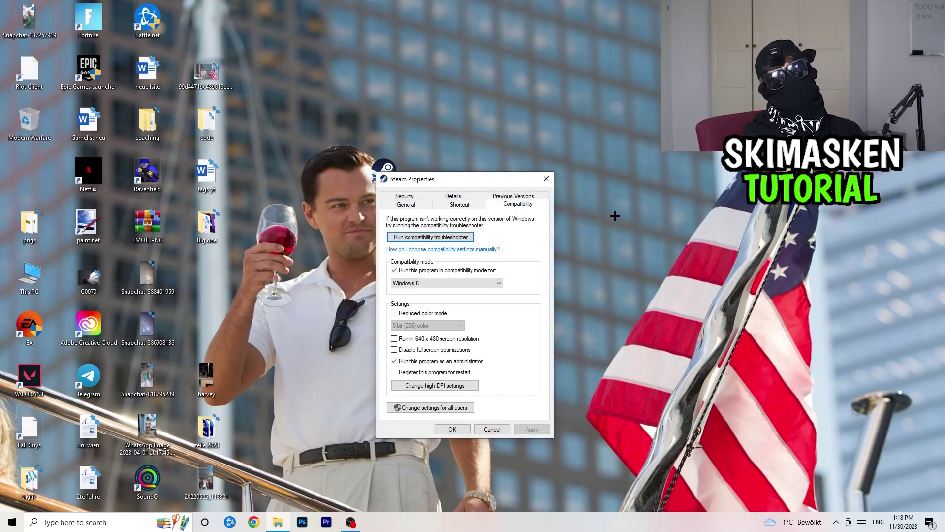
{"action": "left_click", "coordinate": [547, 178]}
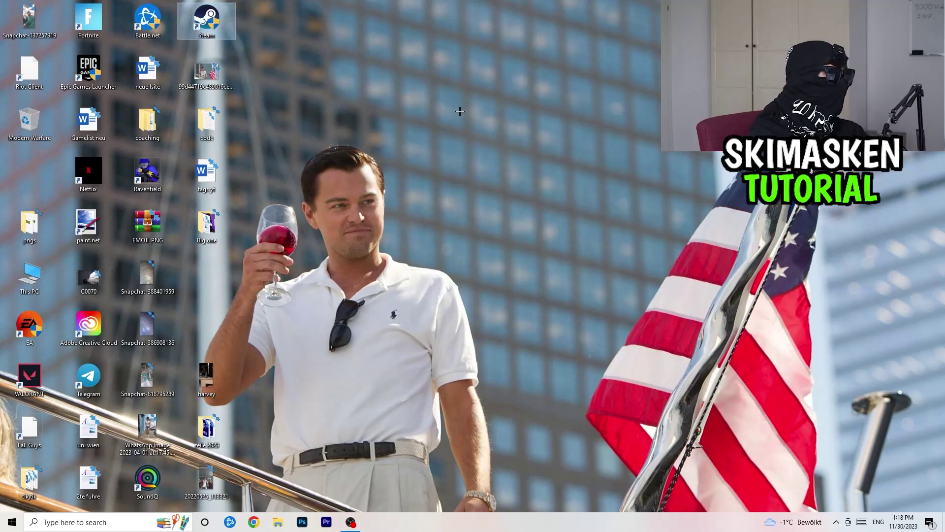
Open the NVIDIA Control Panel's Change Resolution page and select 1080p, 1920 × 1080 (native).
{"action": "right_click", "coordinate": [566, 175]}
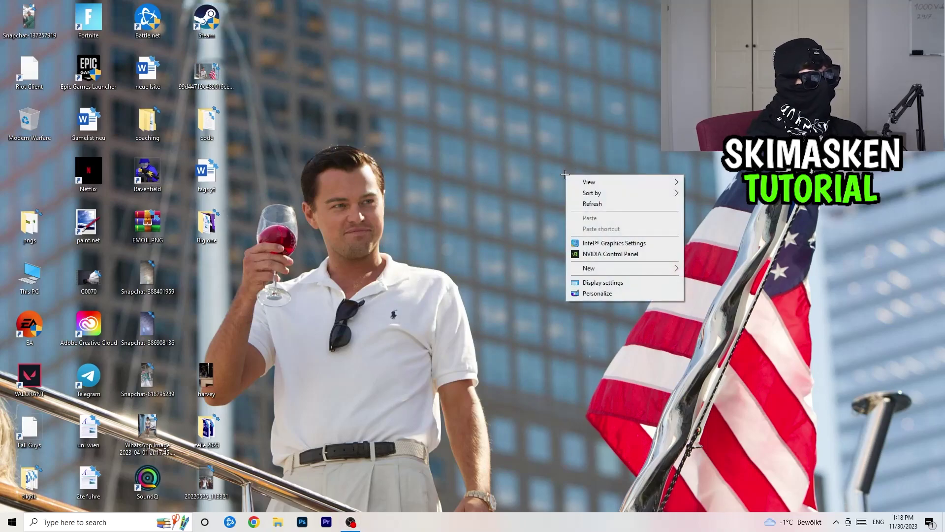
{"action": "left_click", "coordinate": [631, 254]}
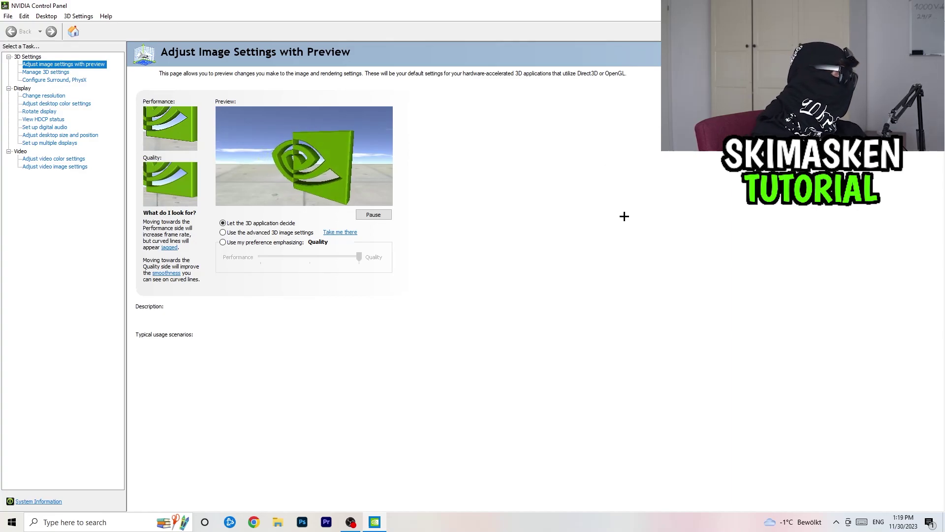
{"action": "left_click", "coordinate": [47, 96]}
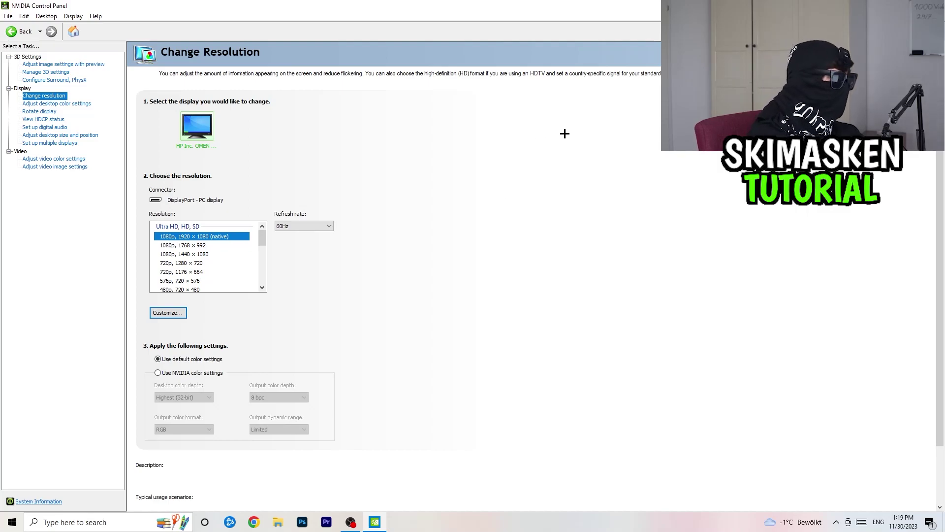
{"action": "left_click", "coordinate": [255, 246]}
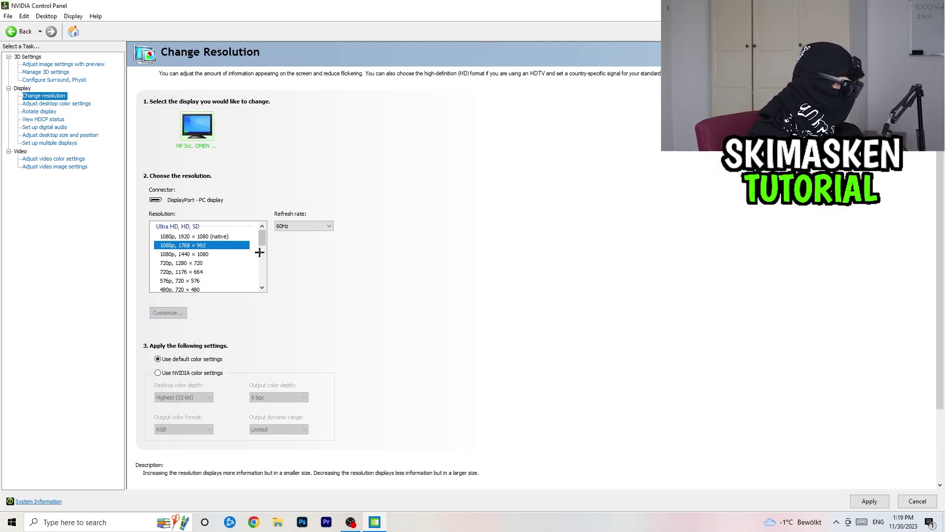
{"action": "left_click", "coordinate": [231, 239]}
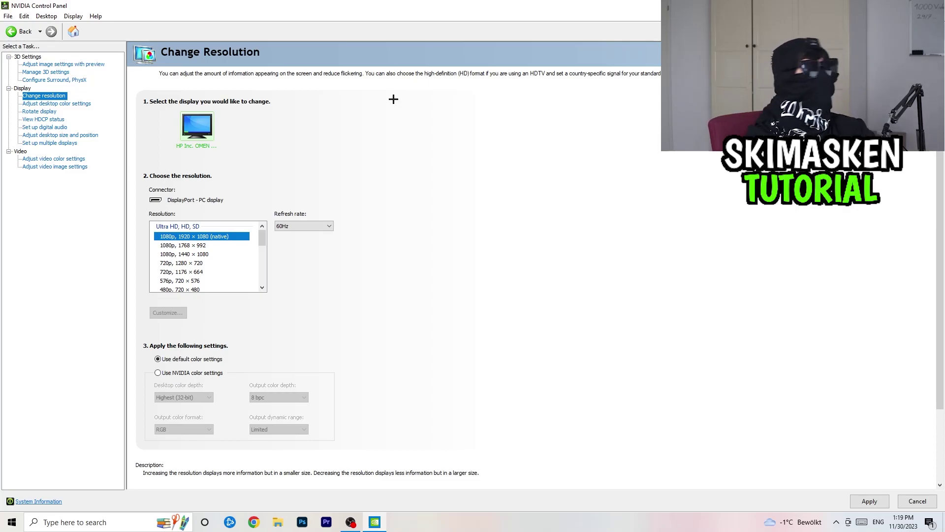
Look over the rest of the Change Resolution page and close the NVIDIA Control Panel.
{"action": "scroll", "coordinate": [189, 264], "scroll_direction": "down", "scroll_amount": 2}
{"action": "scroll", "coordinate": [189, 265], "scroll_direction": "up", "scroll_amount": 2}
{"action": "scroll", "coordinate": [189, 264], "scroll_direction": "down", "scroll_amount": 2}
{"action": "scroll", "coordinate": [189, 264], "scroll_direction": "up", "scroll_amount": 2}
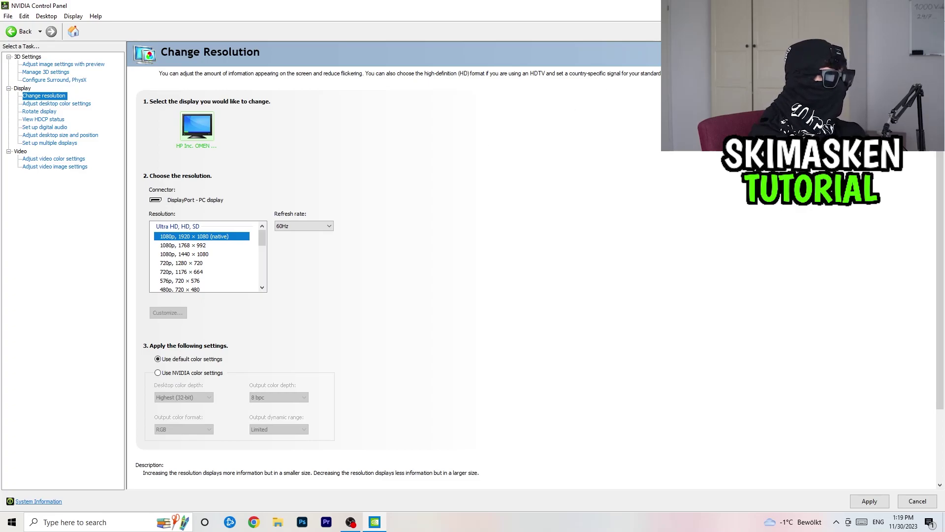
{"action": "key", "text": "alt+F4"}
{"action": "left_click", "coordinate": [492, 282]}
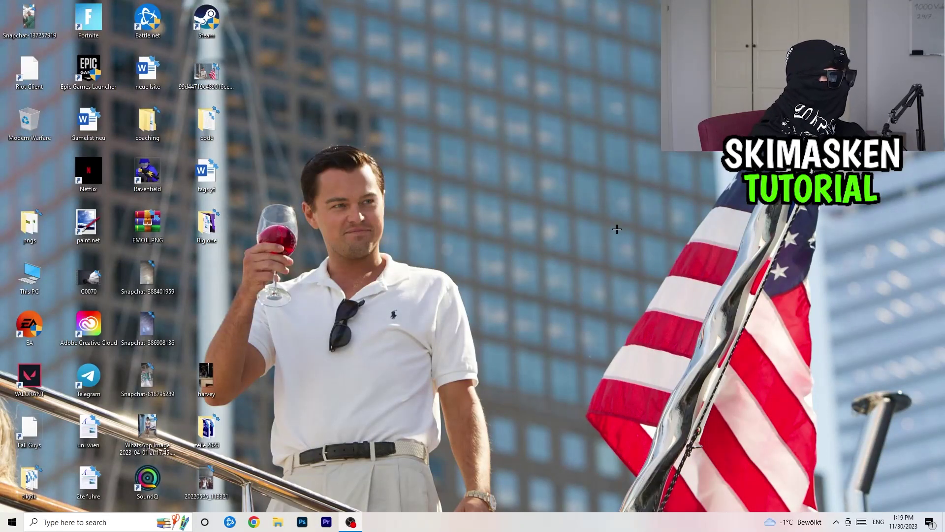
Check the Windows Update status in the Update & Security settings and close Settings.
{"action": "left_click", "coordinate": [11, 522]}
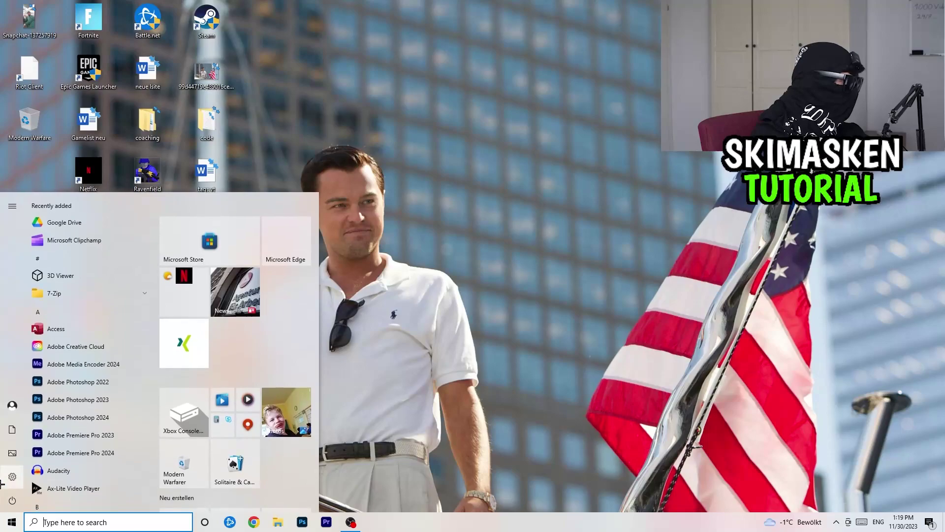
{"action": "left_click", "coordinate": [4, 477]}
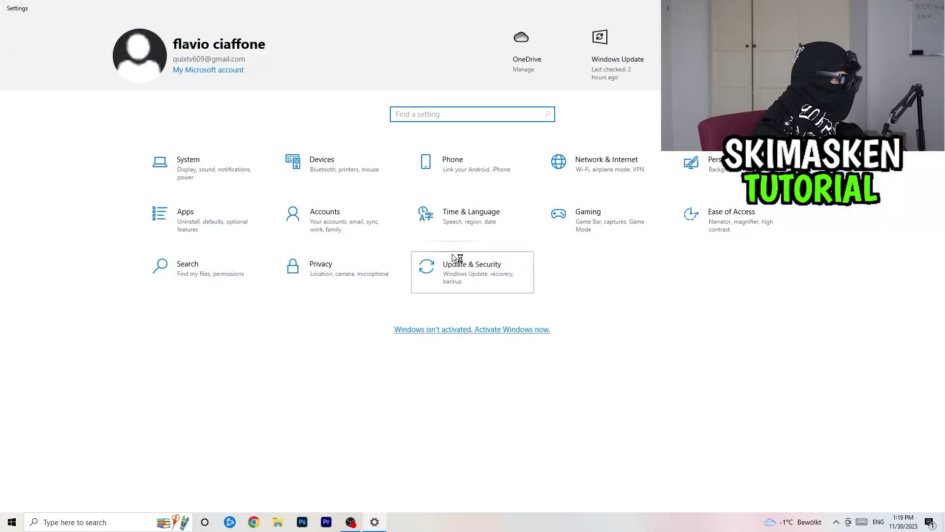
{"action": "left_click", "coordinate": [456, 255]}
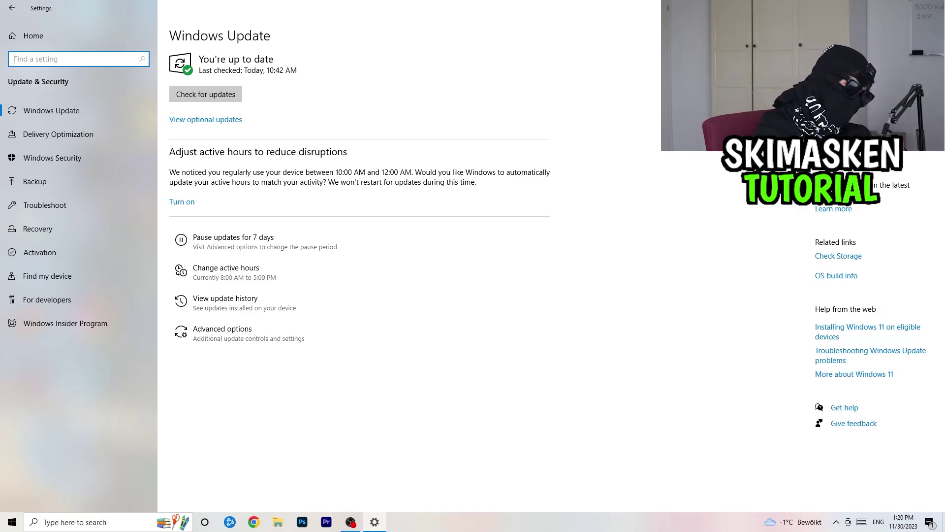
{"action": "key", "text": "super+Down"}
{"action": "left_click", "coordinate": [592, 59]}
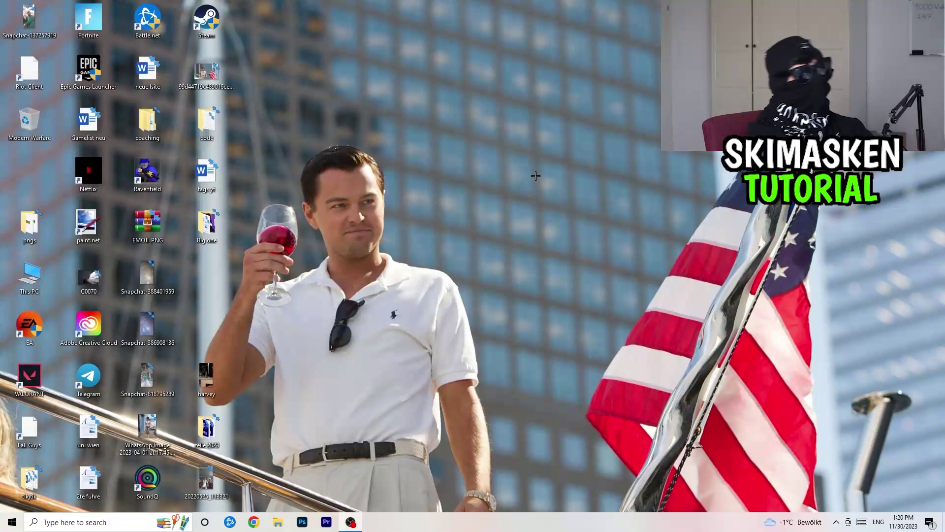